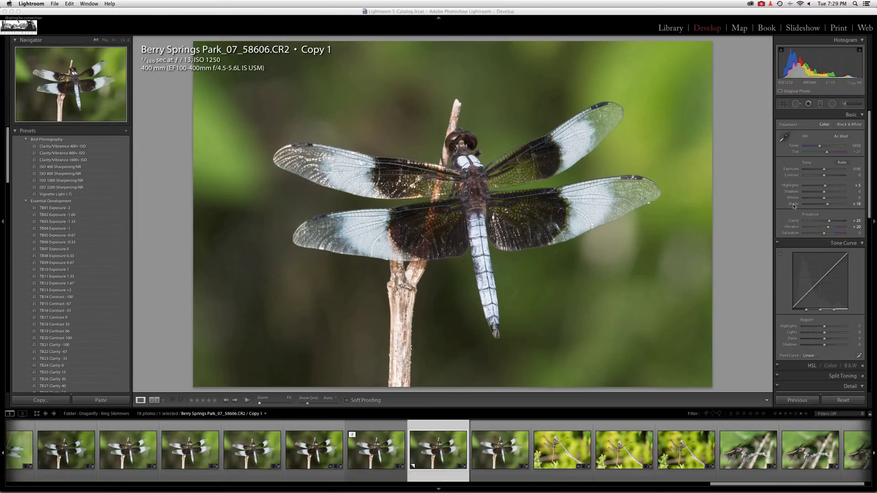
Reset Blacks to its default and inspect clipping at 1:1 on the dragonfly's head and upper-left wing.
double_click(793, 204)
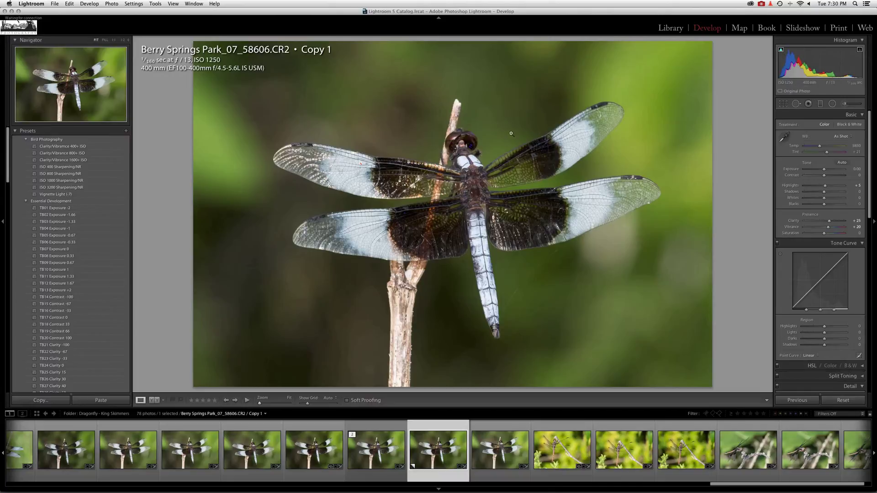
click(474, 149)
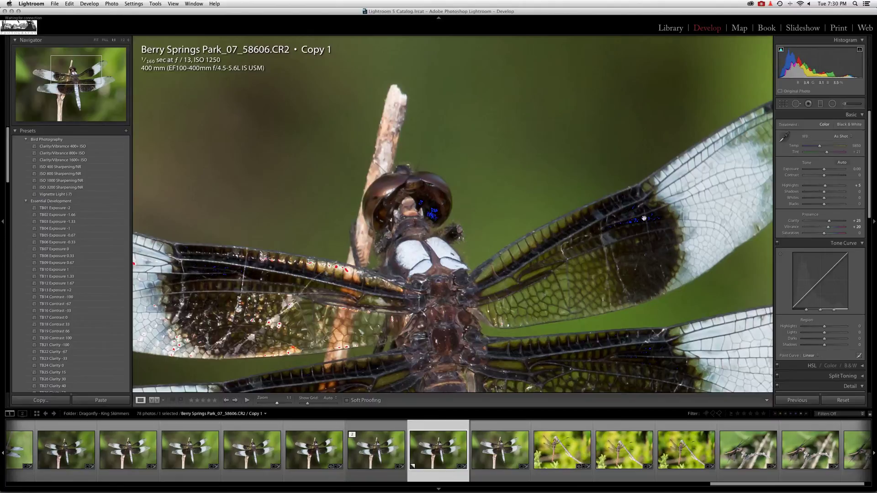
click(548, 216)
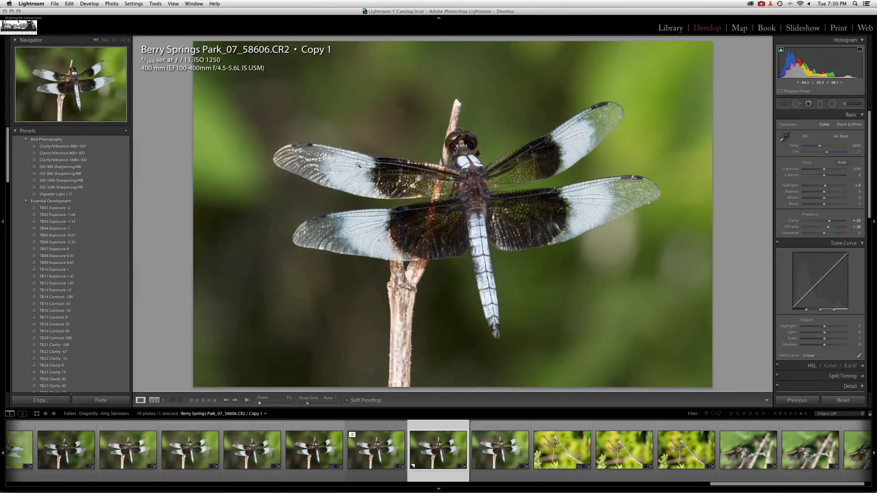
click(357, 163)
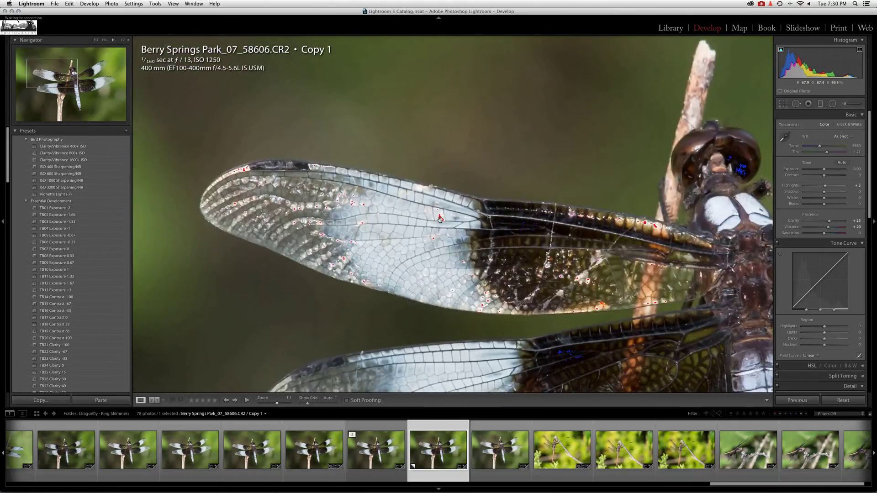
click(712, 203)
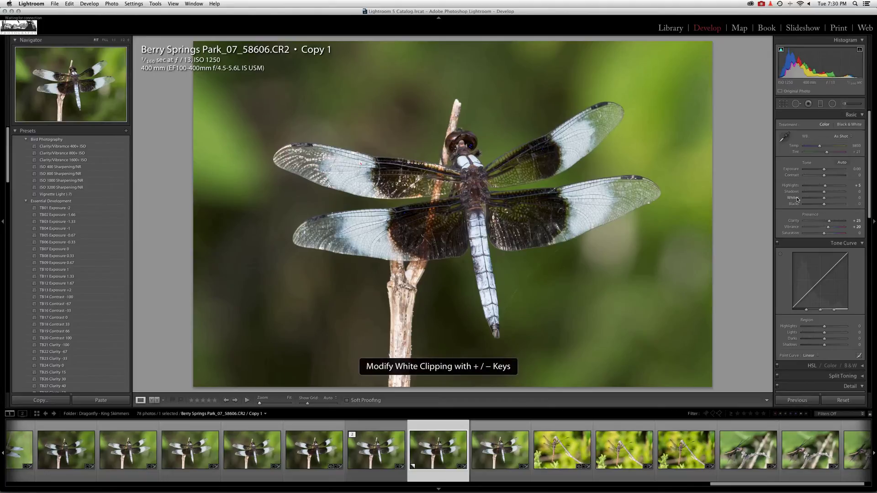
Try raising and lowering the Whites in small increments, starting with +10 and ending back at 0.
key(plus)
key(plus)
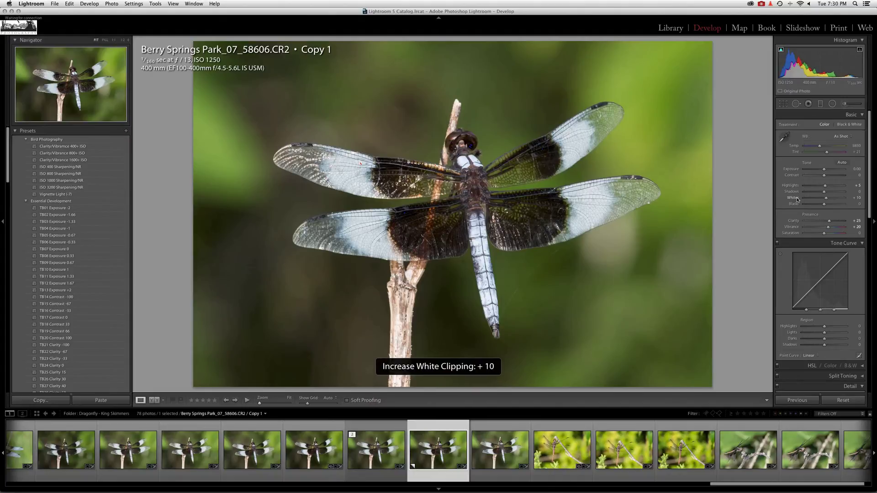
key(minus)
key(minus)
key(minus)
key(minus)
key(minus)
key(minus)
key(plus)
key(plus)
key(minus)
key(minus)
key(minus)
key(plus)
key(plus)
key(plus)
key(plus)
key(plus)
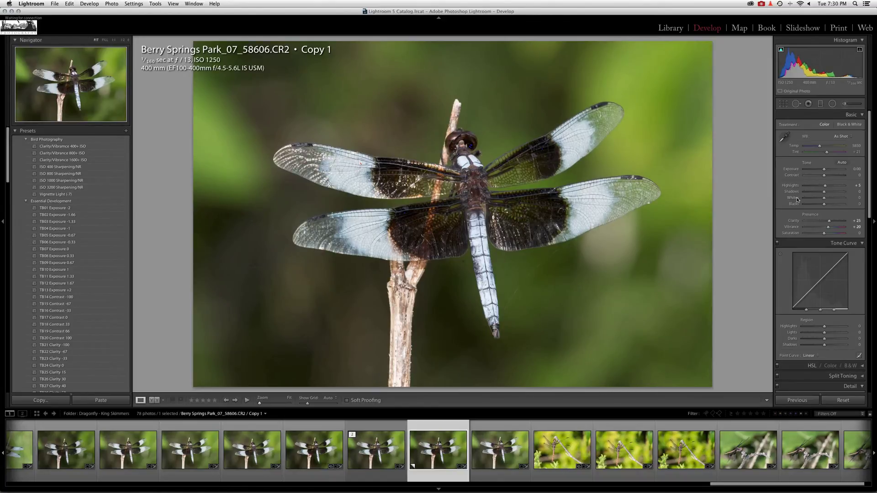
Try Whites at +25 and Blacks at +10, and reset both to their defaults.
click(858, 198)
text(25)
key(Tab)
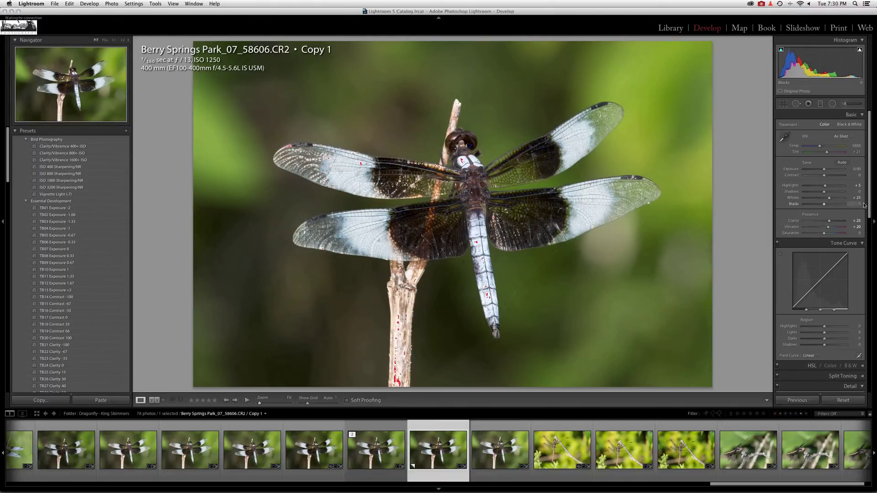
key(Return)
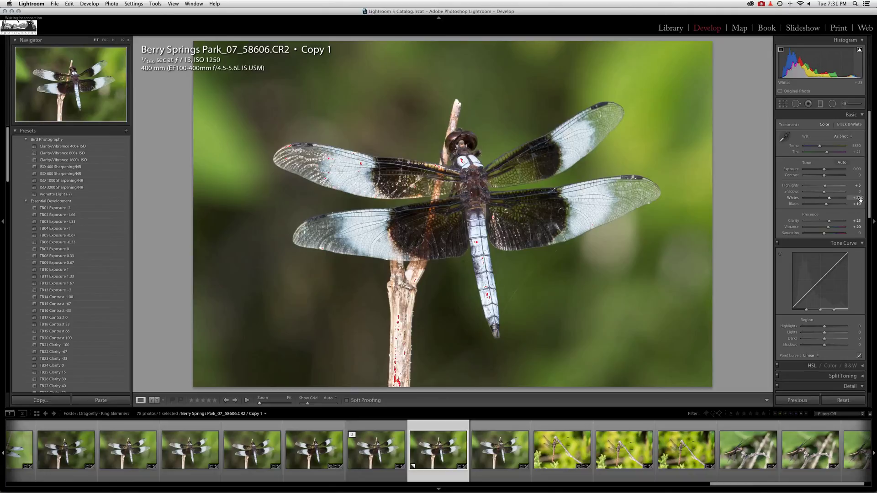
double_click(800, 199)
double_click(796, 205)
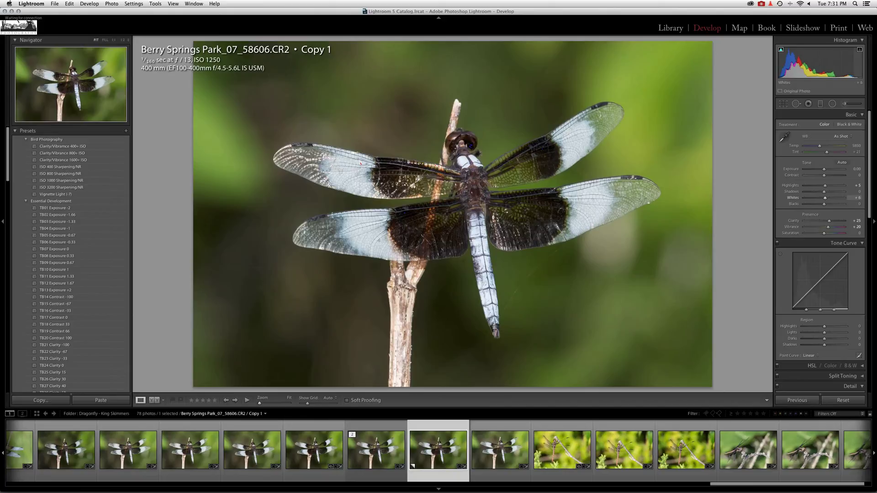
Adjust Whites to +25 and Blacks to -8 directly on the histogram, and turn off both clipping overlays.
drag(855, 65, 856, 64)
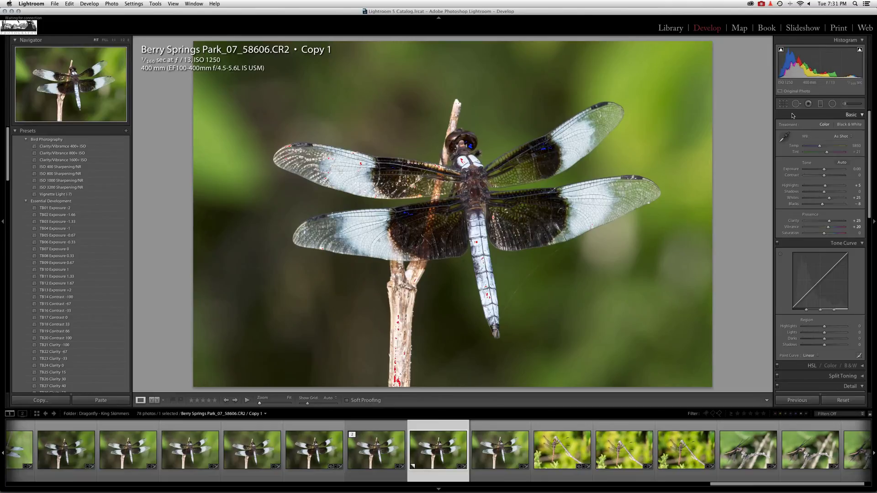
click(781, 50)
click(860, 50)
Reset Whites and Blacks, and set Whites to +21 using the clipping preview and the highlight clipping overlay.
double_click(793, 197)
double_click(796, 205)
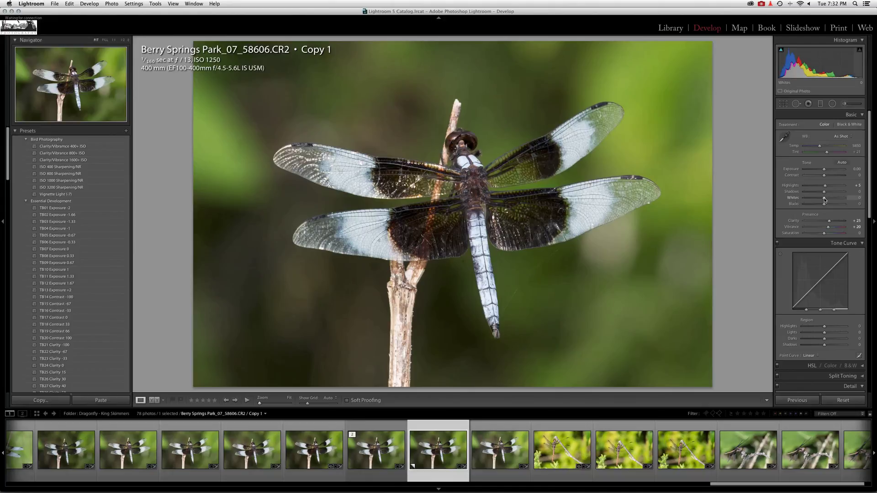
key(alt)
drag(824, 199, 828, 199)
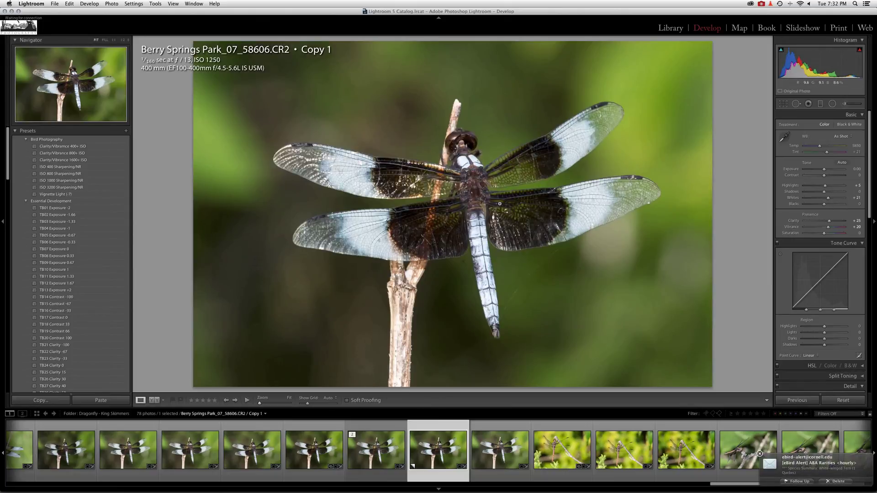
click(859, 50)
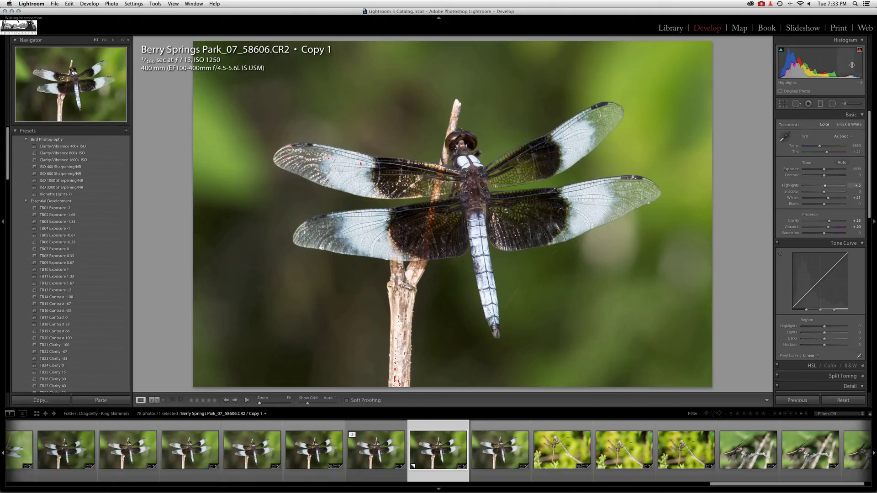
Set Blacks to -20 using the clipping preview, and check the shadow clipping on the photo.
drag(824, 208, 825, 206)
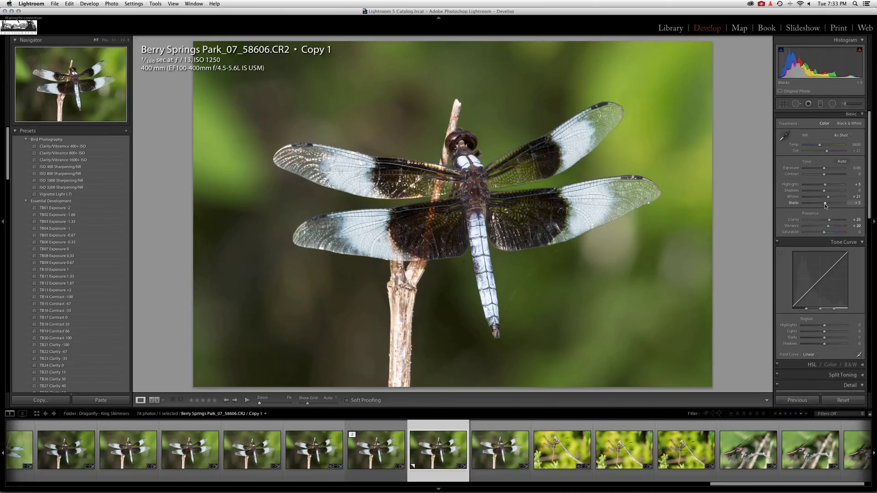
alt+click(825, 206)
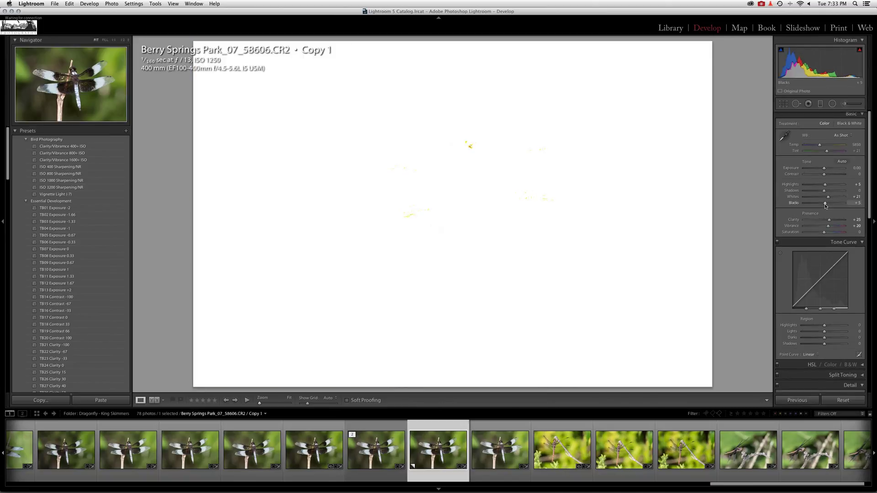
drag(825, 205, 805, 205)
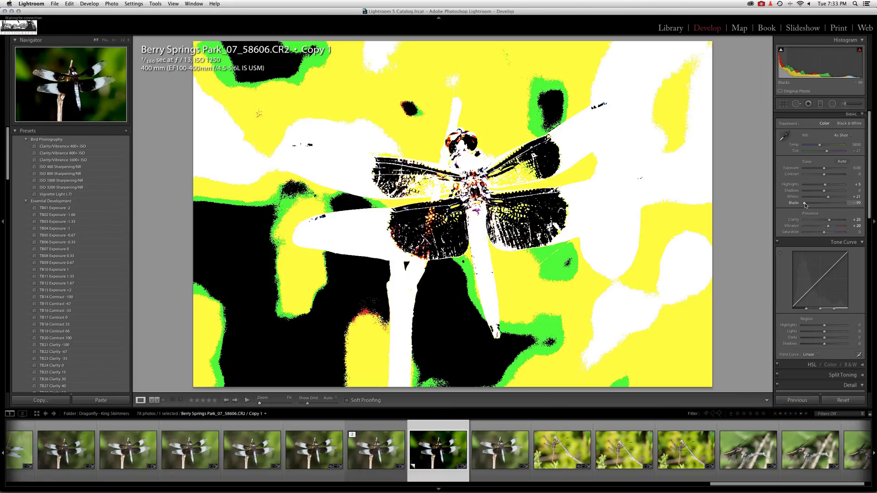
drag(805, 205, 821, 205)
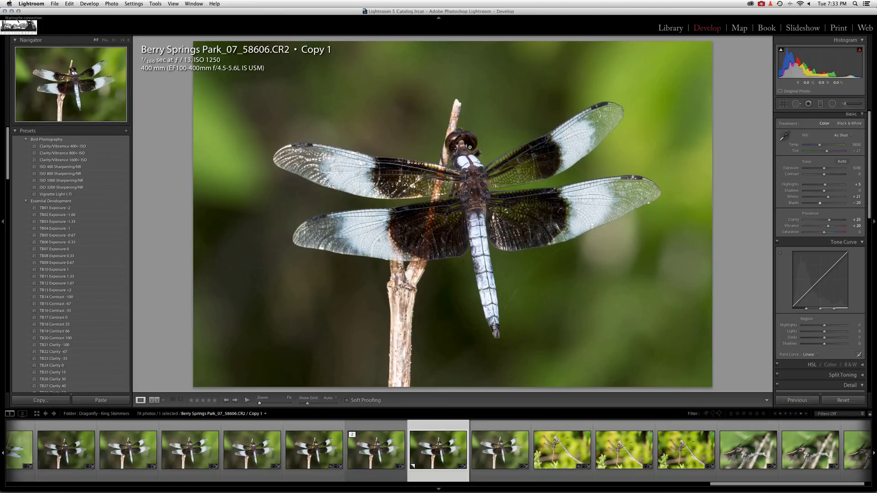
mouse_move(781, 50)
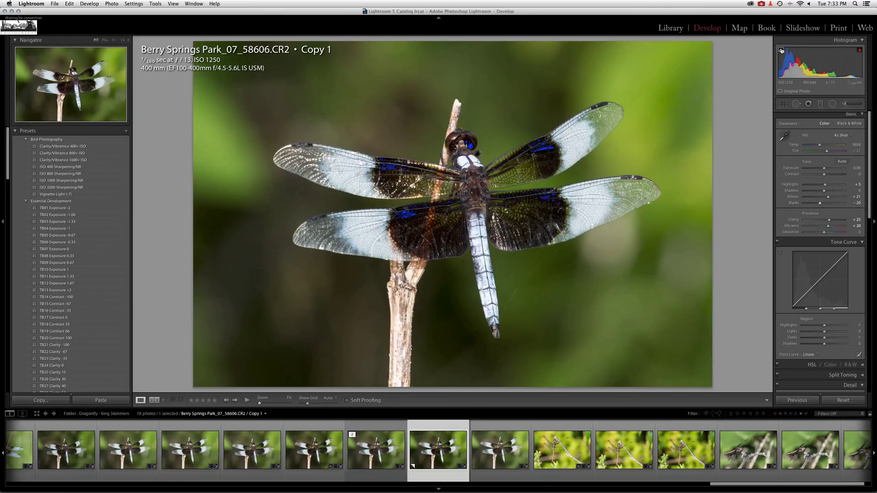